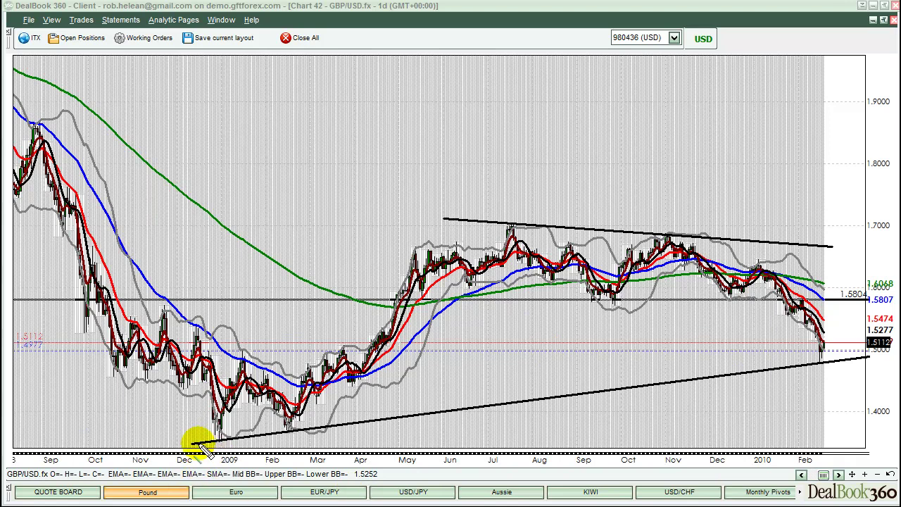
Step: Highlight the rising support trendline on the daily GBP/USD chart, mark its three touch points with arrows, and clear the annotations
mouse_move(192, 444)
left_mouse_down()
mouse_move(489, 401)
mouse_move(748, 381)
mouse_move(868, 357)
left_mouse_up()
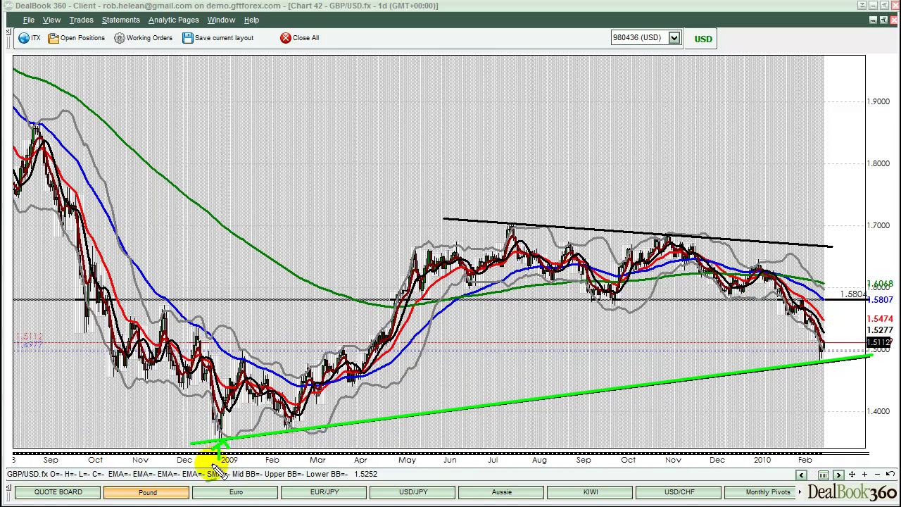
left_click(292, 438)
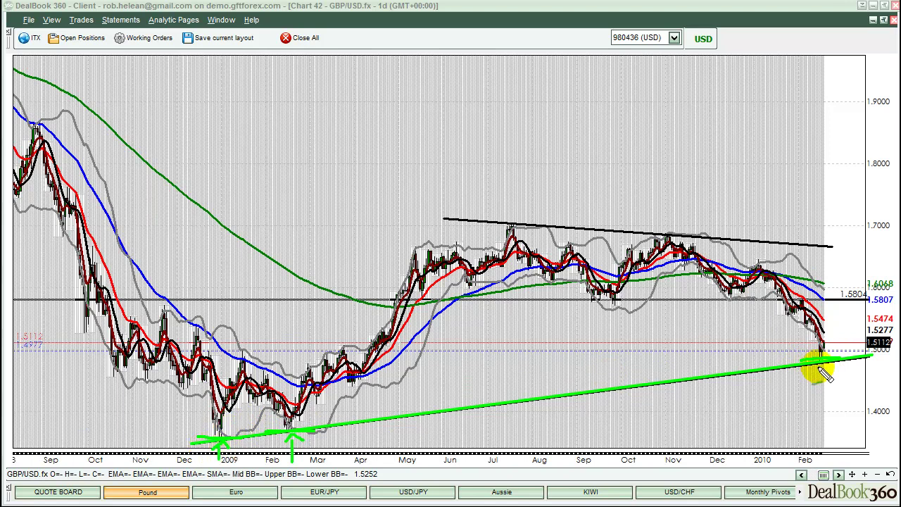
left_click_drag(820, 392, 825, 365)
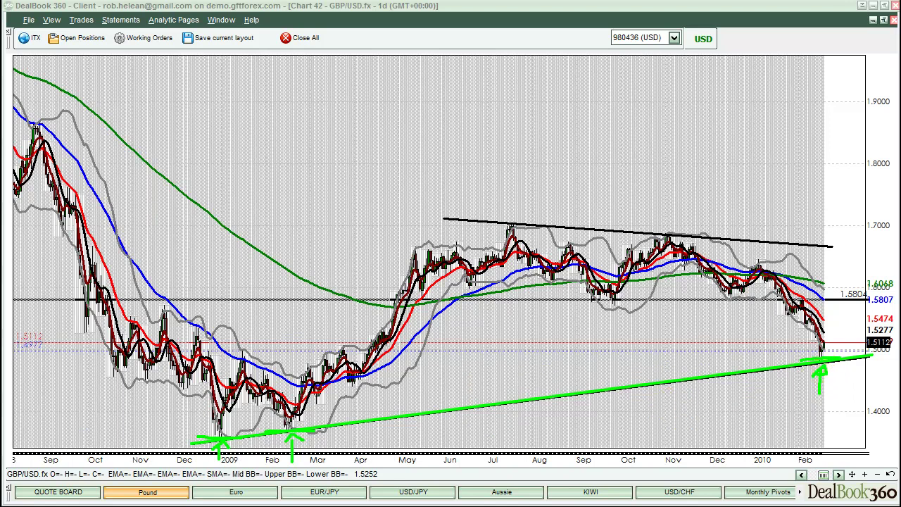
key("Escape")
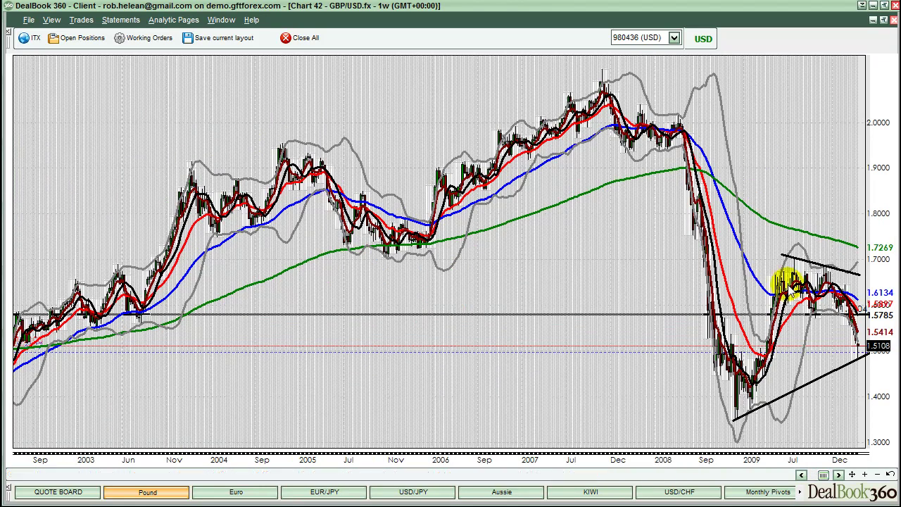
Step: Mark the recent swing highs and lows from November 2009 to February 2010 on the weekly GBP/USD chart with short horizontal strokes
left_click(867, 475)
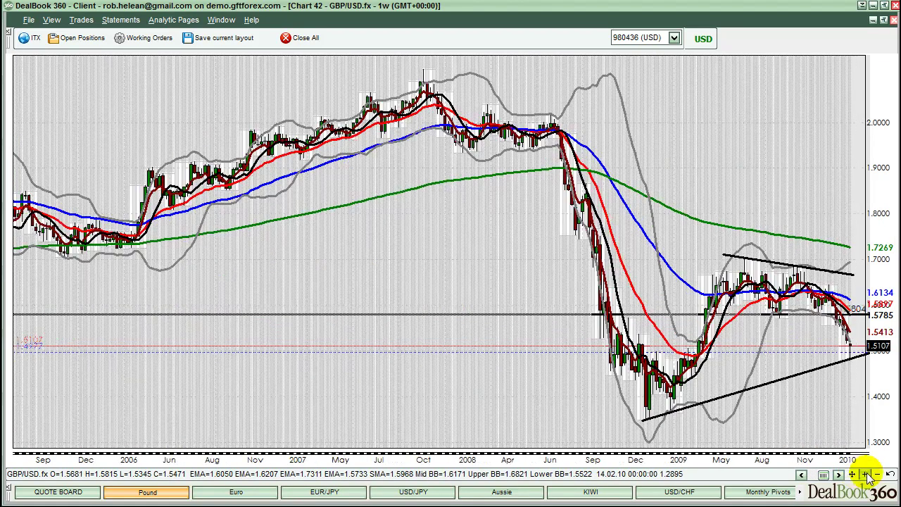
left_click(867, 475)
left_click(866, 475)
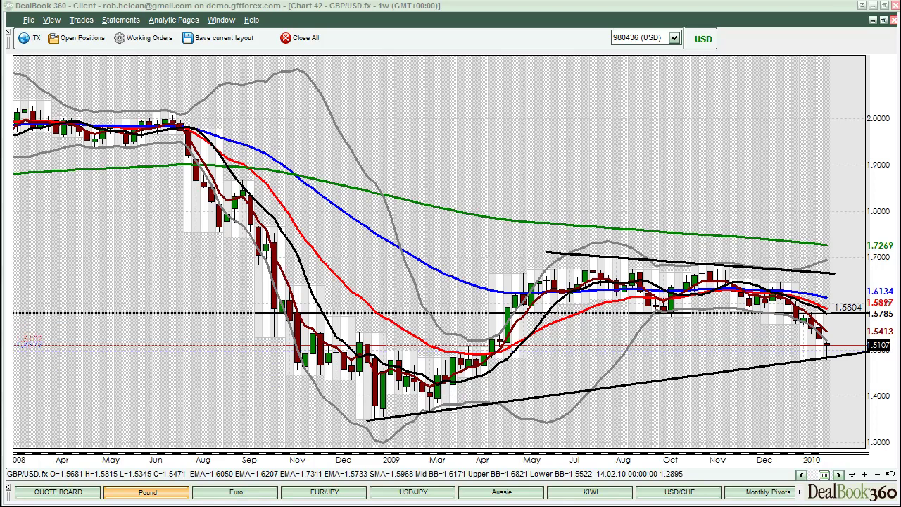
left_click_drag(686, 267, 719, 265)
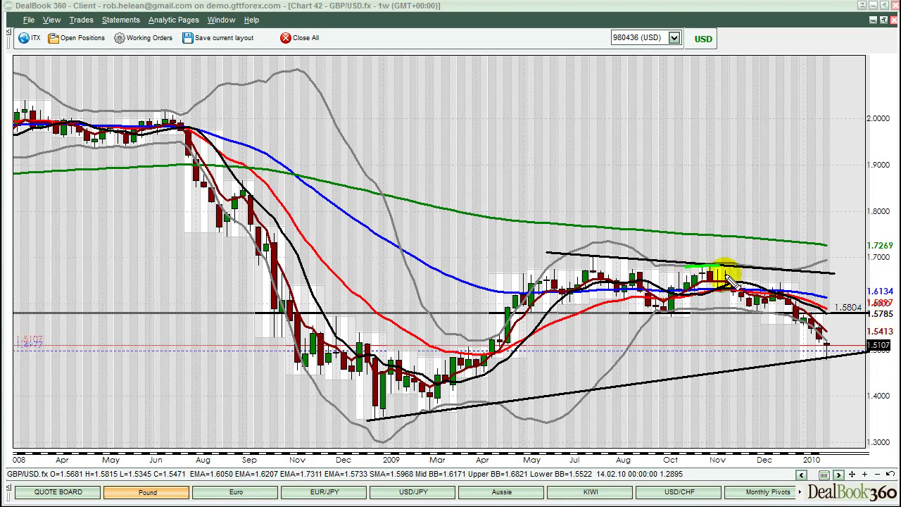
mouse_move(740, 308)
left_mouse_down()
mouse_move(768, 307)
mouse_move(799, 283)
left_mouse_up()
left_click_drag(808, 354, 854, 354)
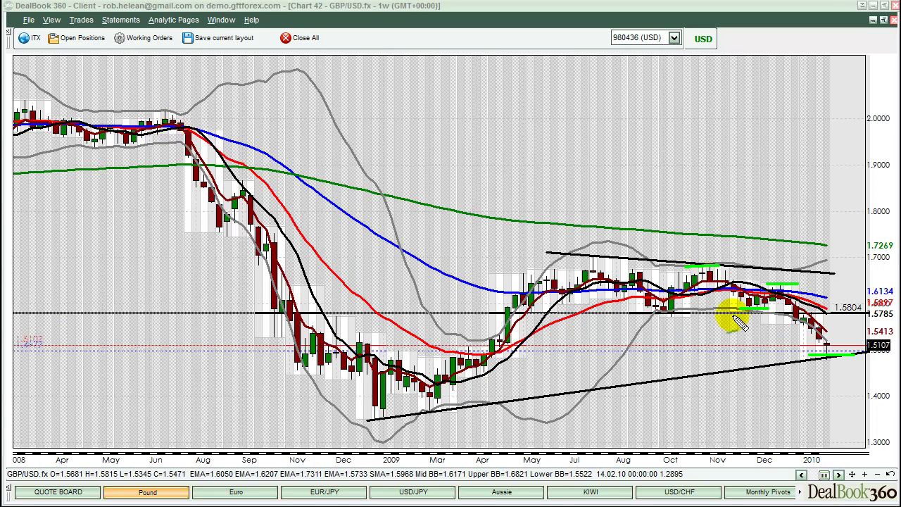
Step: Mark the successive lower highs and lower lows of the 2008 to early 2009 decline with short horizontal strokes
left_click_drag(144, 112, 209, 112)
left_click_drag(203, 232, 239, 232)
left_click_drag(208, 176, 251, 176)
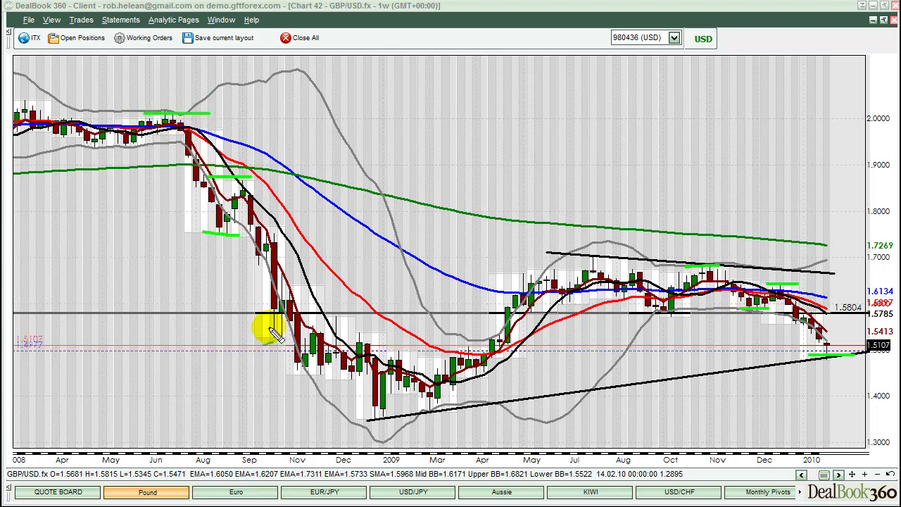
mouse_move(242, 259)
left_mouse_down()
mouse_move(271, 258)
mouse_move(279, 229)
left_mouse_up()
left_click_drag(250, 338, 274, 338)
left_click_drag(278, 284, 304, 284)
left_click_drag(281, 370, 296, 370)
left_click_drag(308, 320, 339, 321)
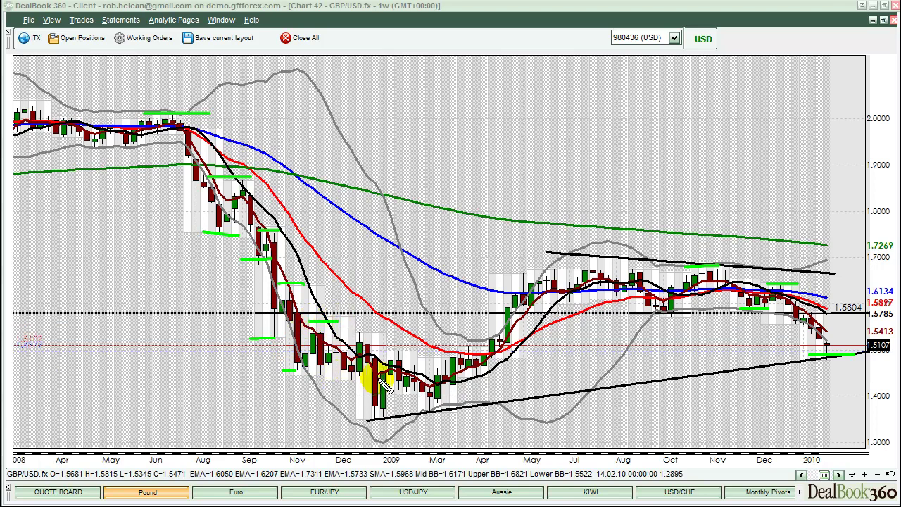
left_click_drag(342, 335, 407, 357)
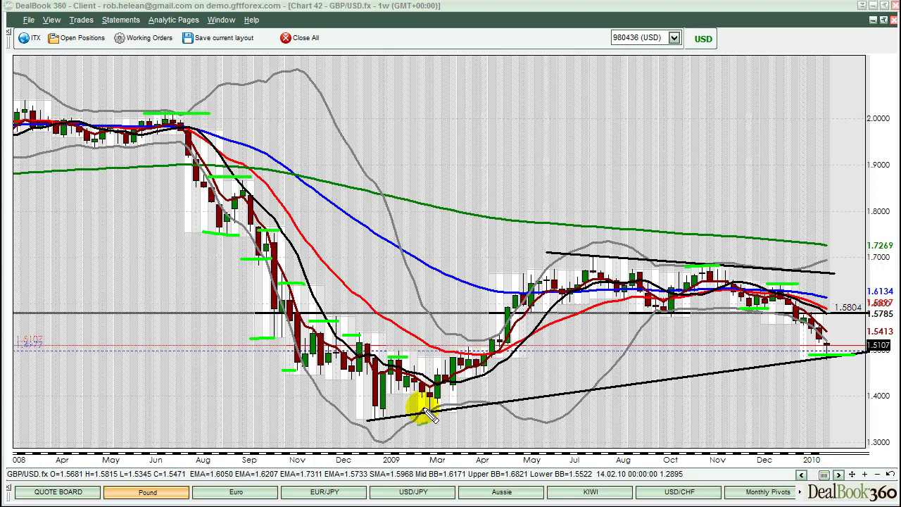
Step: Trace the rally out of the March 2009 low and the preceding 2008 decline with two diagonal strokes
left_click_drag(420, 410, 554, 264)
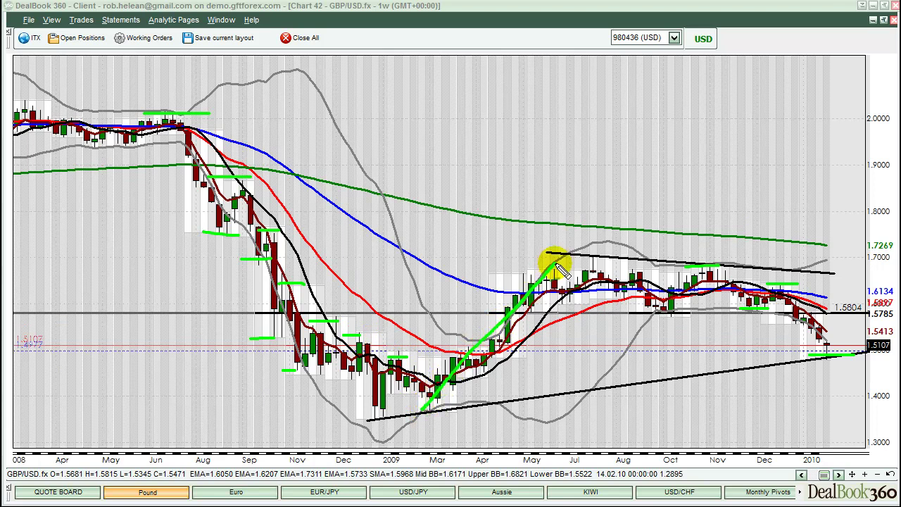
left_click_drag(420, 410, 191, 125)
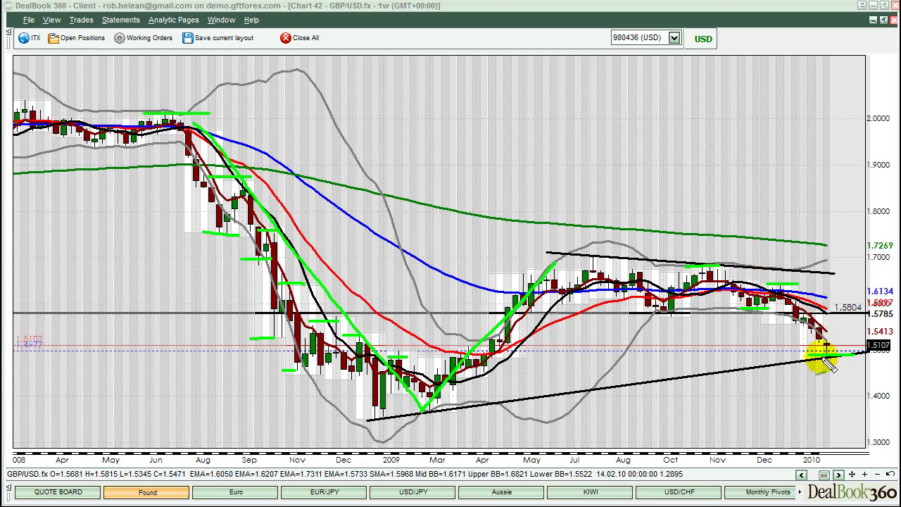
Step: Draw a large down arrow above the latest swing high and a horizontal line from the March 2009 low, and clear all annotations
left_click_drag(777, 158, 777, 259)
mouse_move(753, 224)
left_mouse_down()
mouse_move(774, 254)
mouse_move(820, 223)
left_mouse_up()
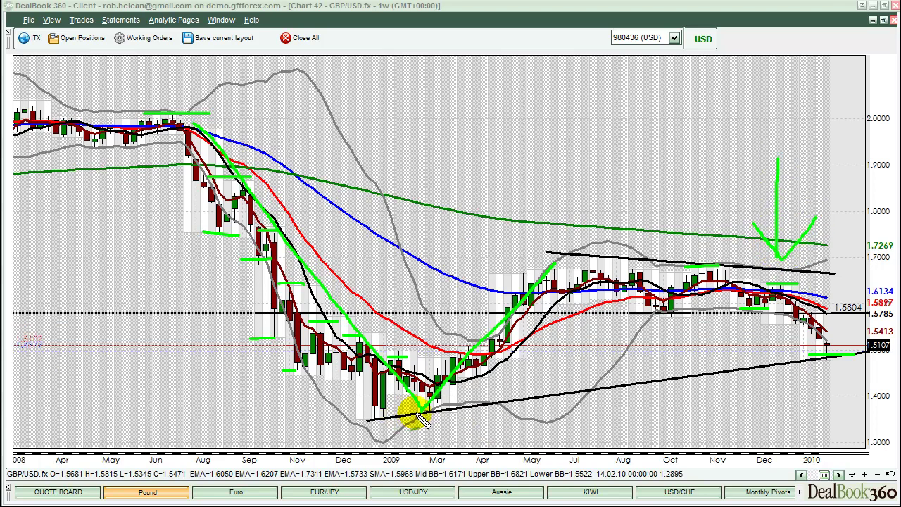
left_click_drag(351, 412, 891, 404)
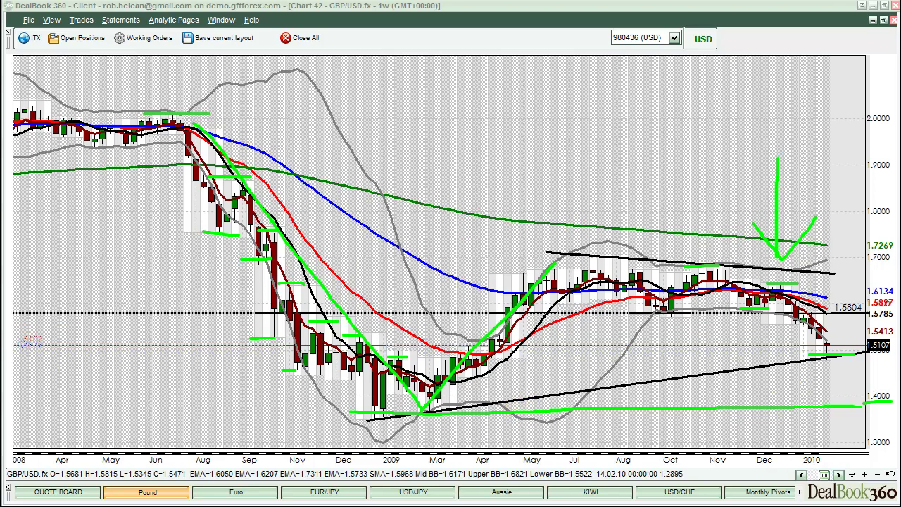
key("Escape")
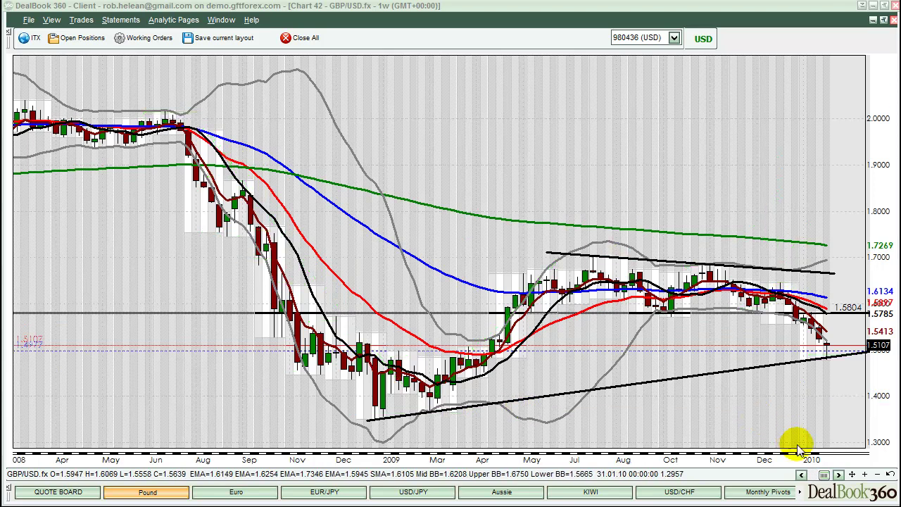
Step: Mark the latest low at the weekly trendline and sketch a bounce to the 1.5804 level followed by a renewed fall, and clear the annotations
left_click(866, 474)
left_click(866, 475)
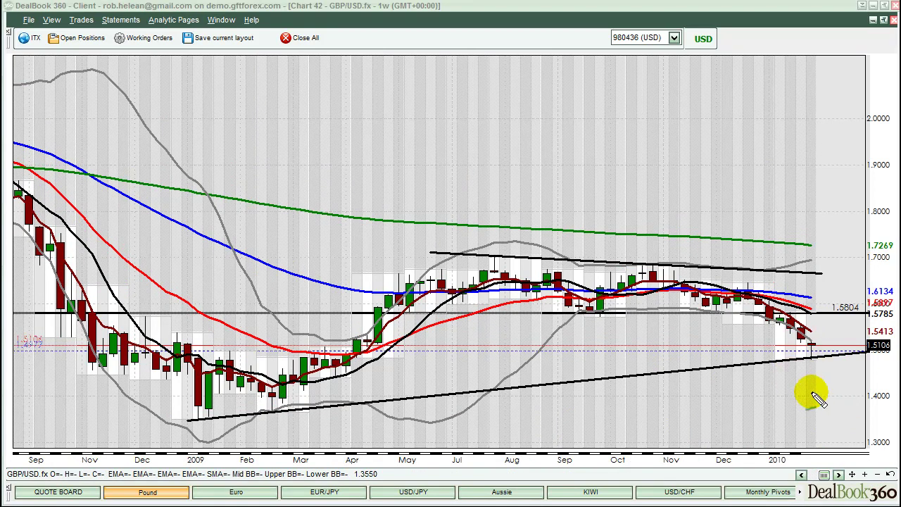
mouse_move(815, 394)
left_mouse_down()
mouse_move(814, 367)
mouse_move(828, 380)
mouse_move(811, 380)
left_mouse_up()
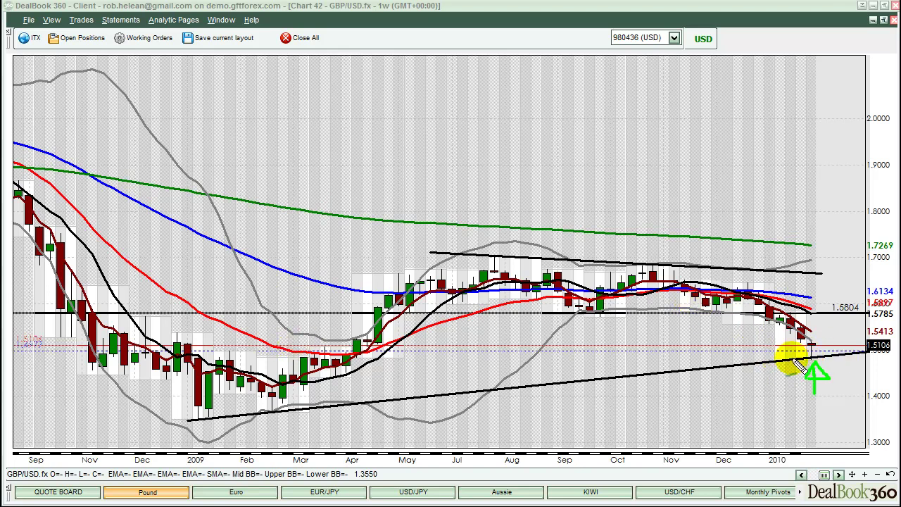
left_click_drag(782, 357, 849, 356)
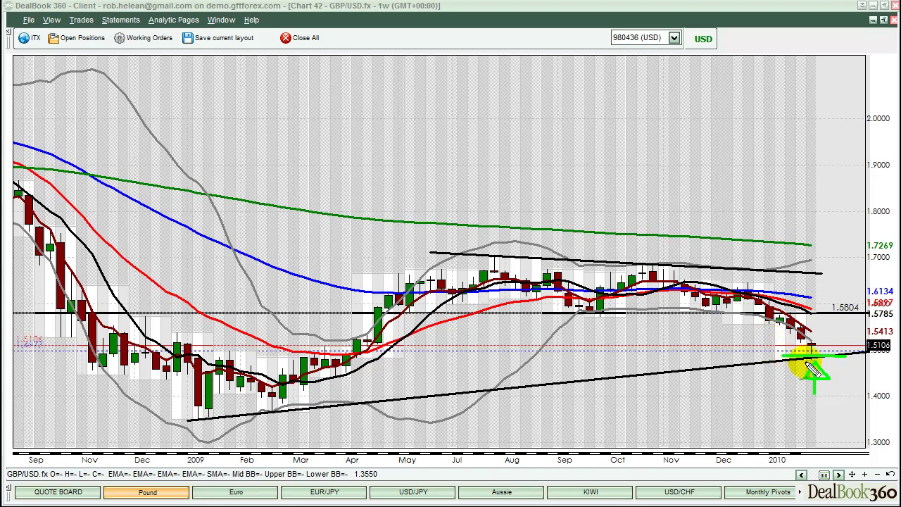
mouse_move(819, 348)
left_mouse_down()
mouse_move(828, 314)
mouse_move(845, 387)
left_mouse_up()
left_click_drag(857, 371, 838, 371)
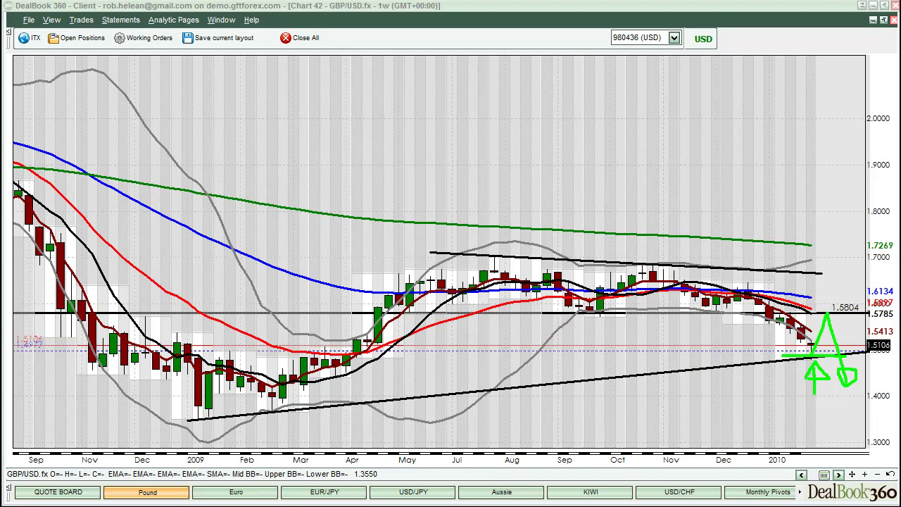
key("Escape")
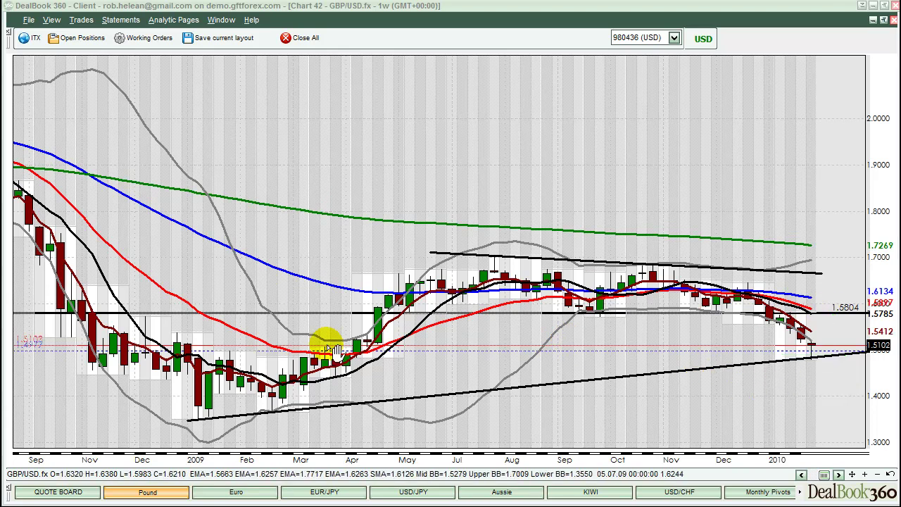
Step: Maximize the four-hour GBP/USD chart, trace its latest rise, pullback and push above the prior high, and clear the annotations
left_click(883, 19)
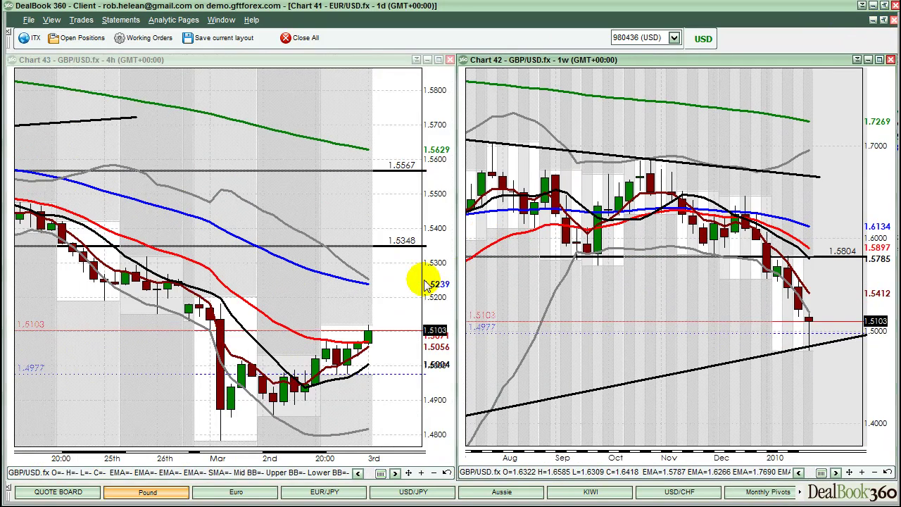
double_click(321, 59)
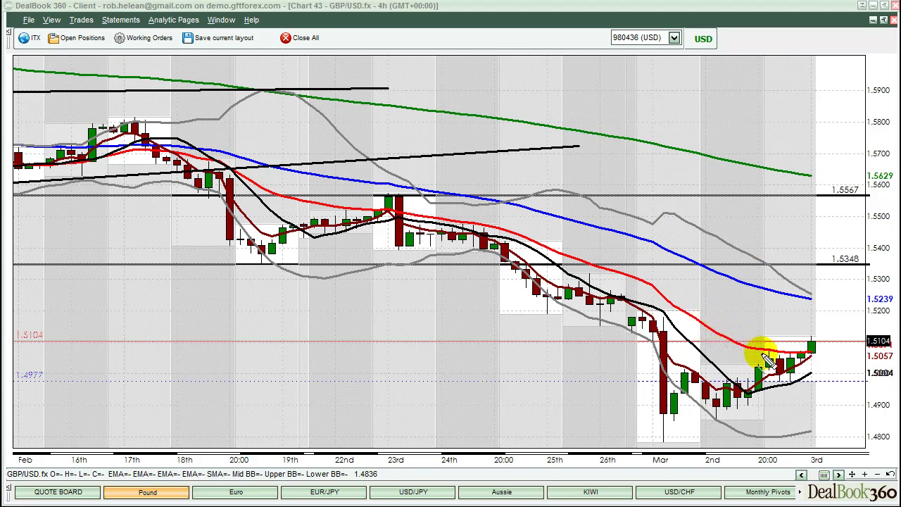
left_click_drag(768, 350, 713, 420)
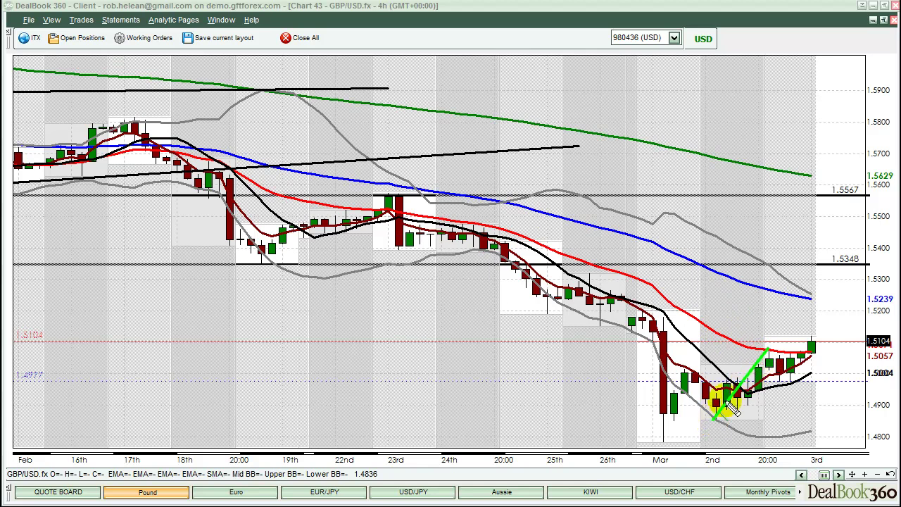
left_click_drag(767, 348, 787, 382)
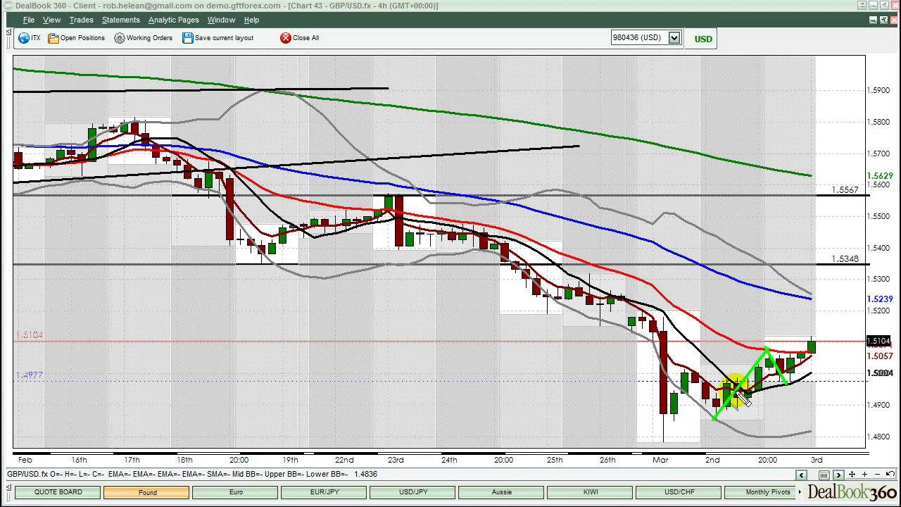
left_click_drag(766, 348, 780, 348)
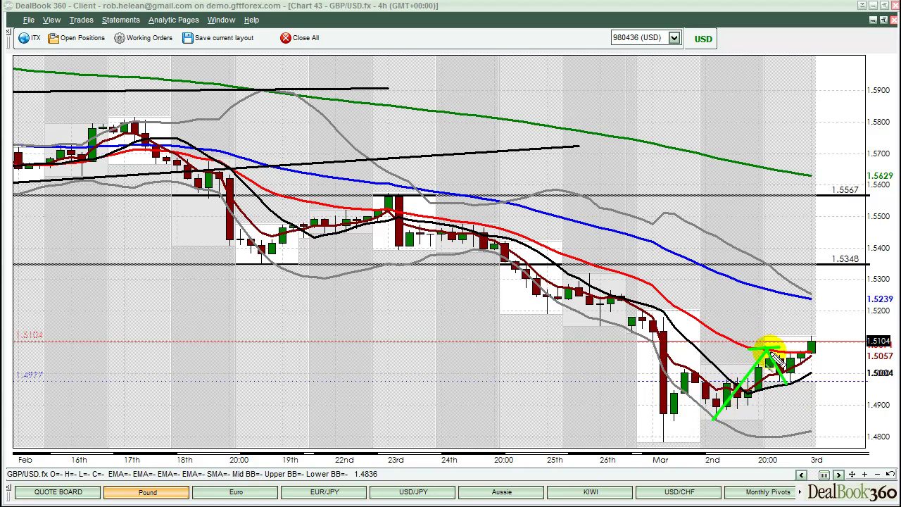
mouse_move(786, 382)
left_mouse_down()
mouse_move(816, 345)
mouse_move(798, 342)
mouse_move(820, 351)
mouse_move(809, 342)
mouse_move(816, 345)
left_mouse_up()
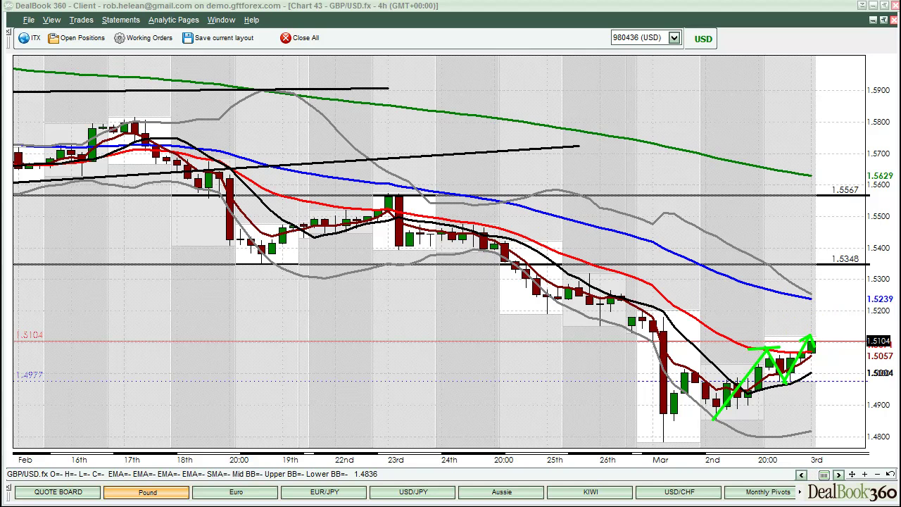
key("Escape")
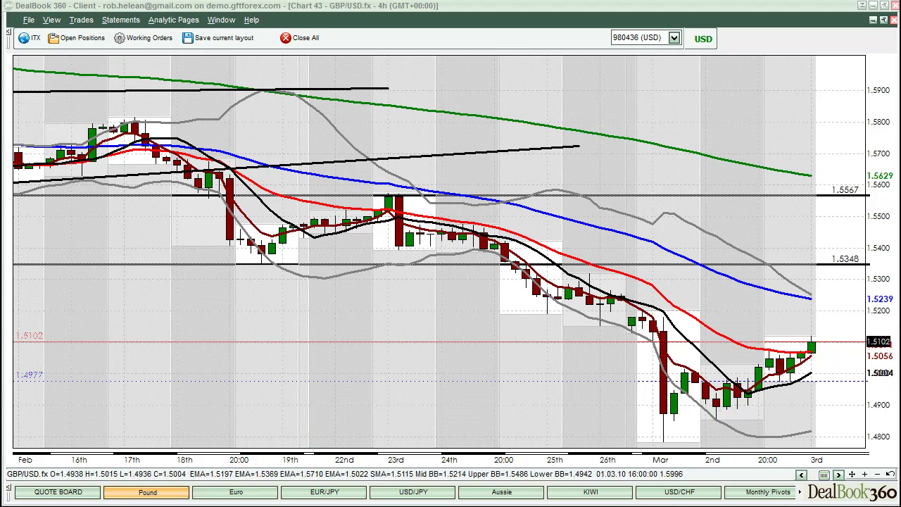
Step: Maximize the daily GBP/USD chart, sketch the rise from the latest low, a pullback and a further rally, and clear the annotations
left_click(884, 20)
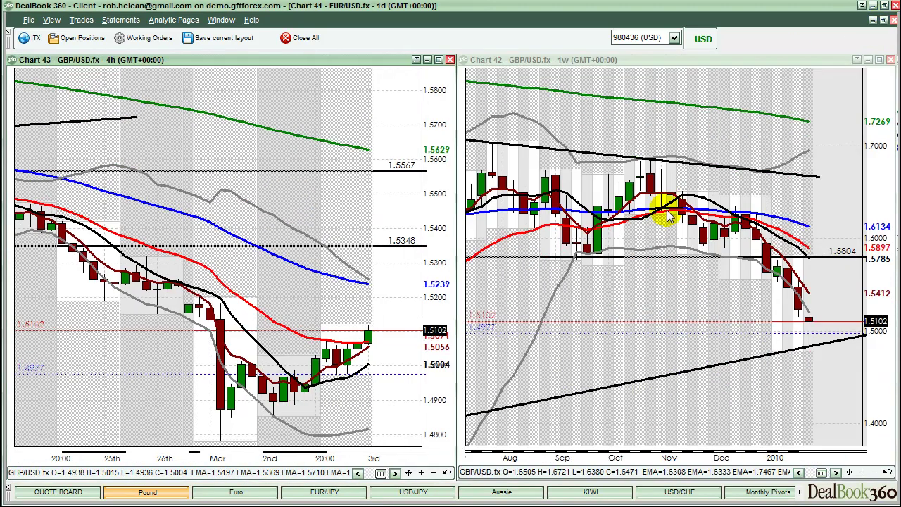
double_click(664, 63)
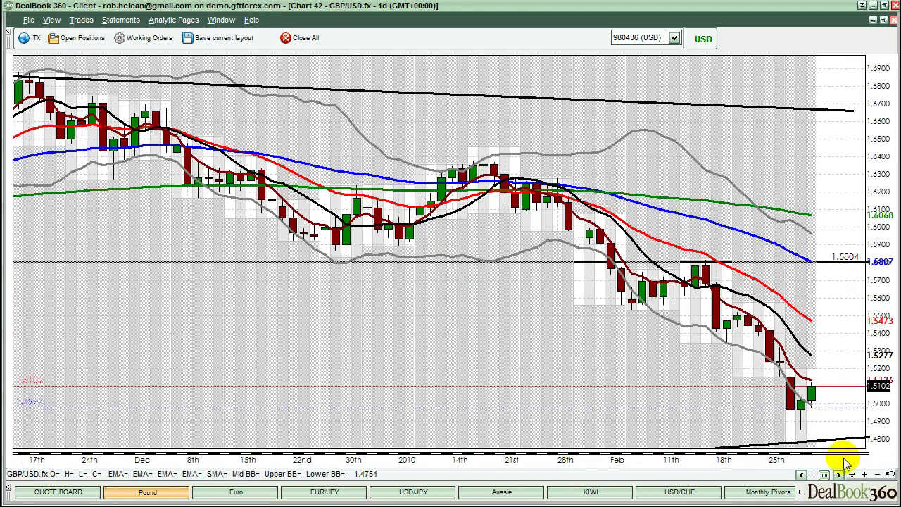
left_click(865, 474)
left_click(864, 473)
left_click(865, 474)
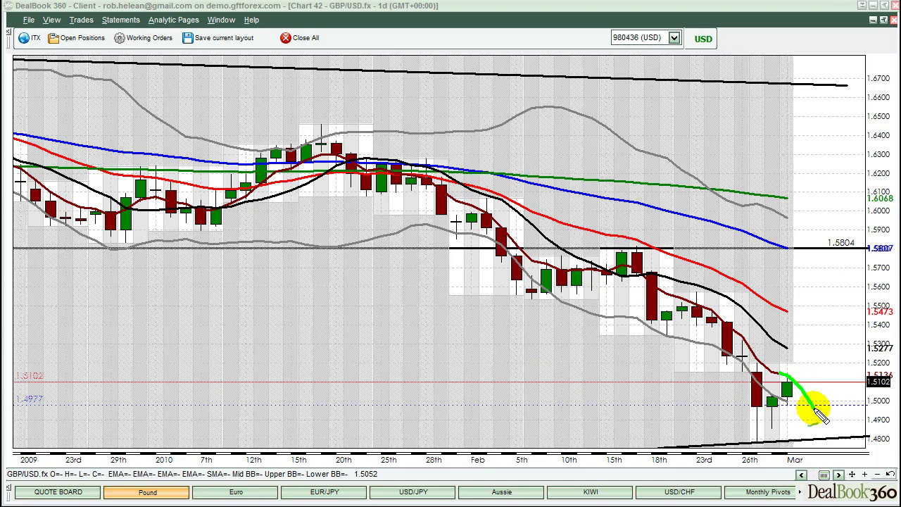
mouse_move(816, 410)
left_mouse_down()
mouse_move(842, 350)
mouse_move(846, 367)
mouse_move(813, 371)
left_mouse_up()
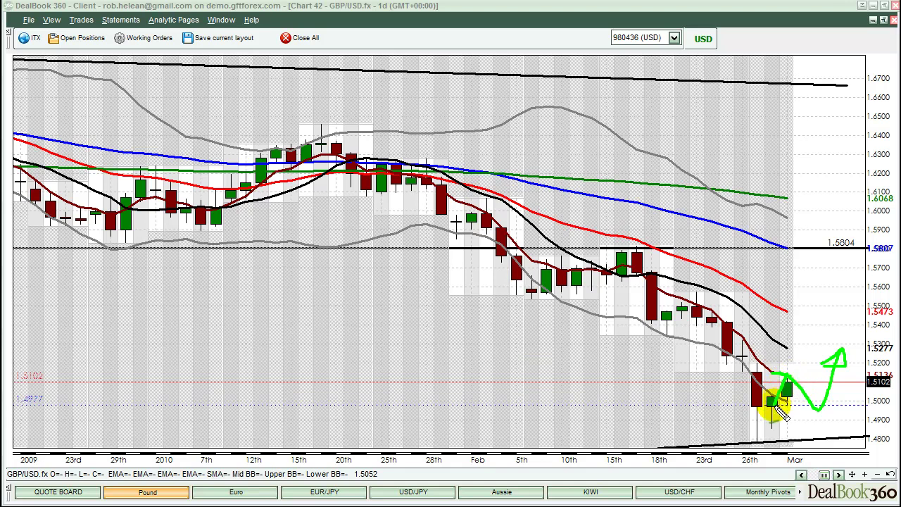
left_click_drag(752, 443, 785, 379)
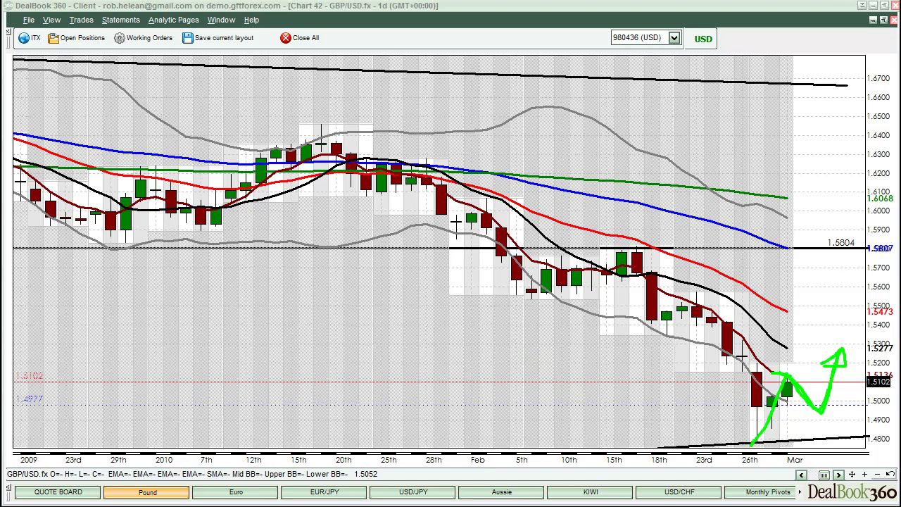
key("Escape")
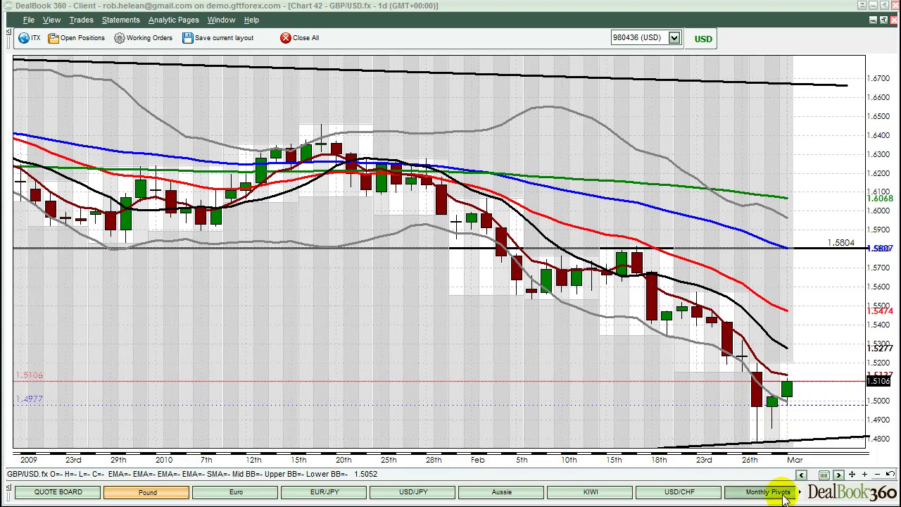
Step: Draw a down arrow from the latest daily candle through the rising trendline on the zoomed-out GBP/USD chart, and clear the annotation
left_click(876, 475)
left_click(875, 474)
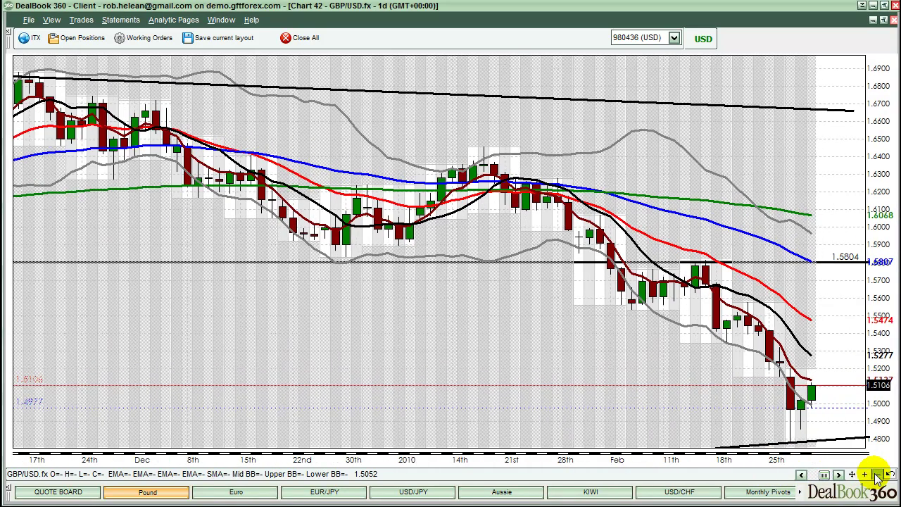
left_click(876, 474)
left_click(876, 474)
left_click(876, 475)
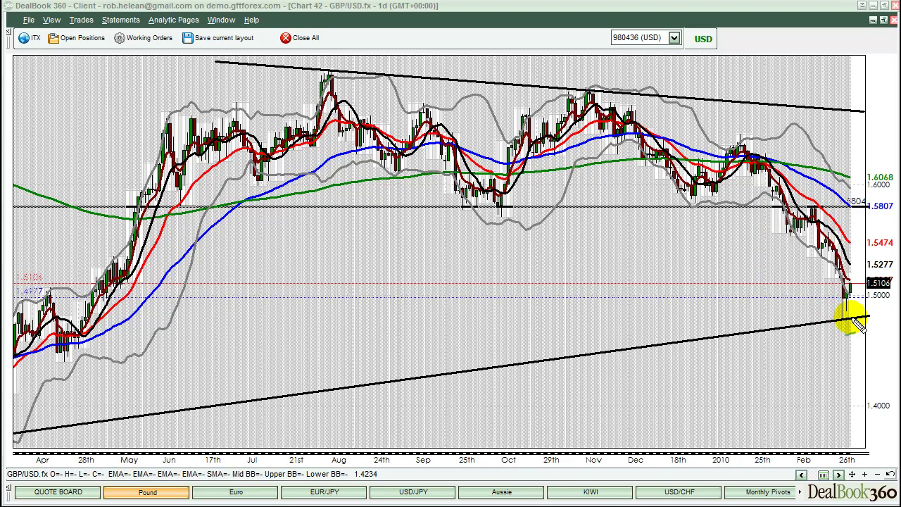
mouse_move(852, 281)
left_mouse_down()
mouse_move(848, 340)
mouse_move(840, 323)
mouse_move(845, 332)
mouse_move(856, 326)
mouse_move(830, 332)
left_mouse_up()
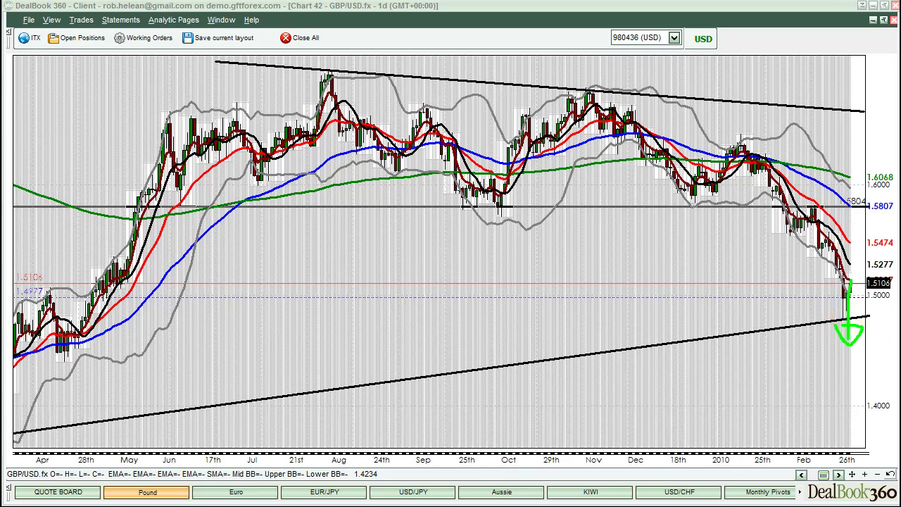
key("Escape")
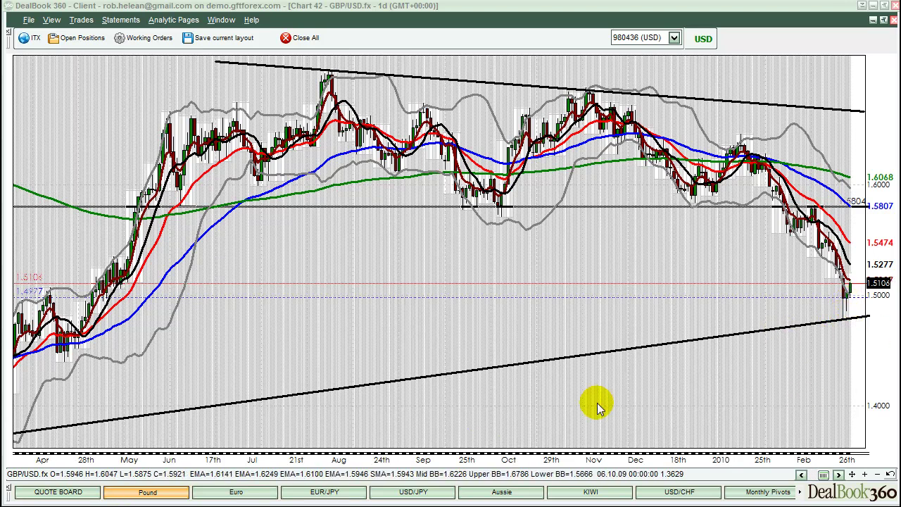
Step: Mark the three successive lower highs of the February decline on the daily GBP/USD chart with short horizontal strokes, starting near 1.5804
left_click(861, 474)
left_click(864, 473)
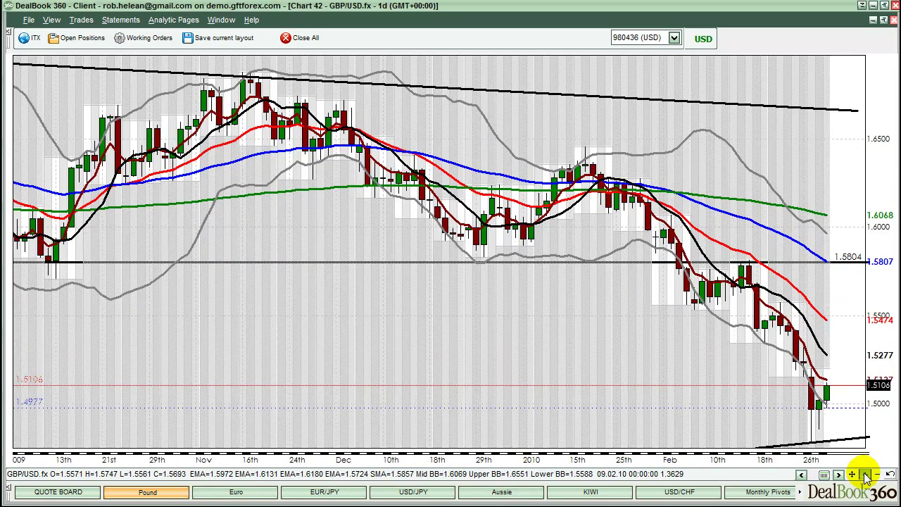
left_click(865, 474)
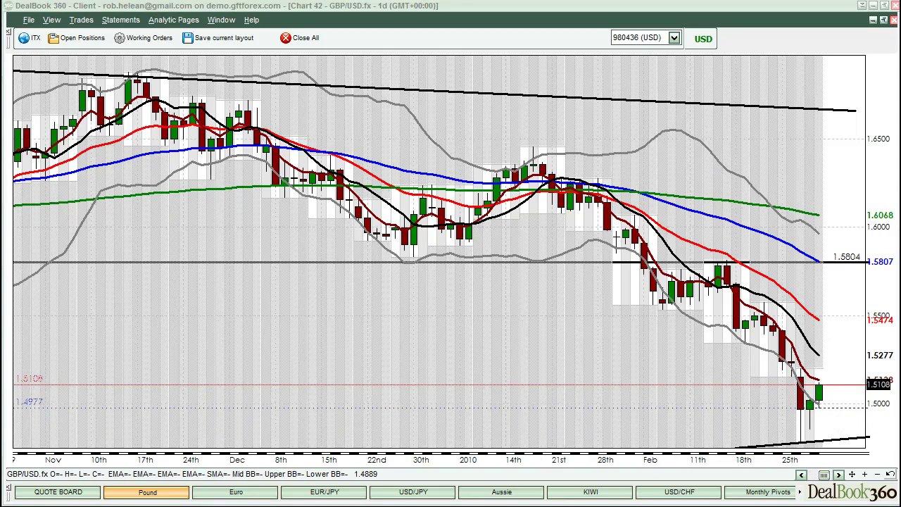
left_click_drag(709, 259, 746, 259)
left_click_drag(750, 299, 782, 299)
left_click_drag(783, 346, 815, 346)
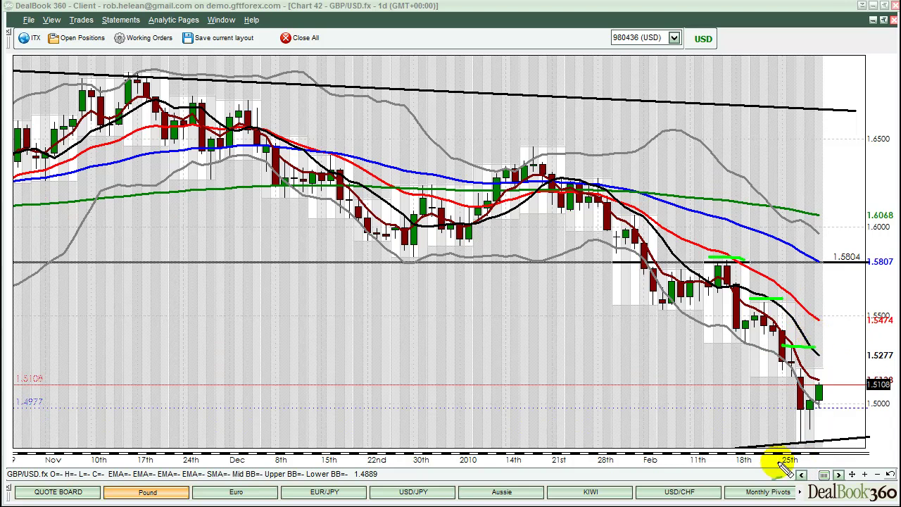
Step: Underline the latest low at the rising trendline, sketch a rounded turn upward beneath the last candles, and clear all annotations
left_click_drag(772, 443, 832, 440)
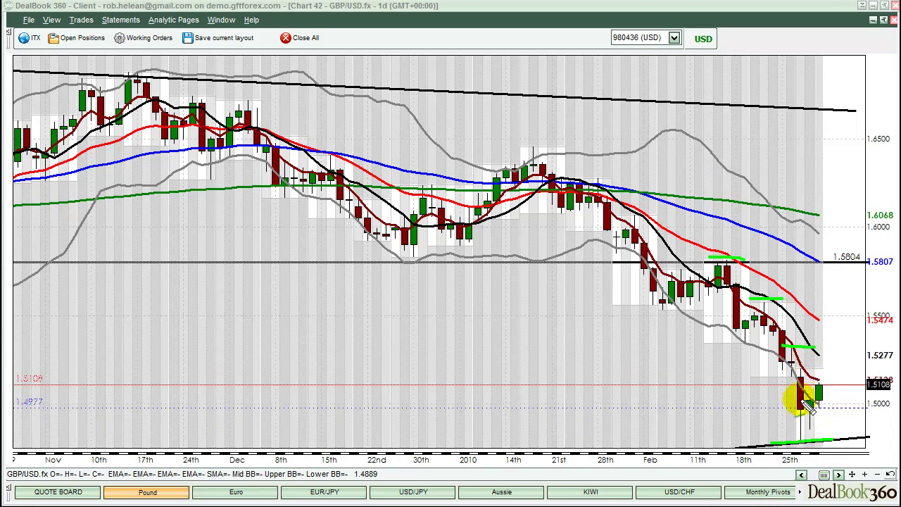
mouse_move(753, 412)
left_mouse_down()
mouse_move(775, 428)
mouse_move(809, 430)
mouse_move(869, 422)
left_mouse_up()
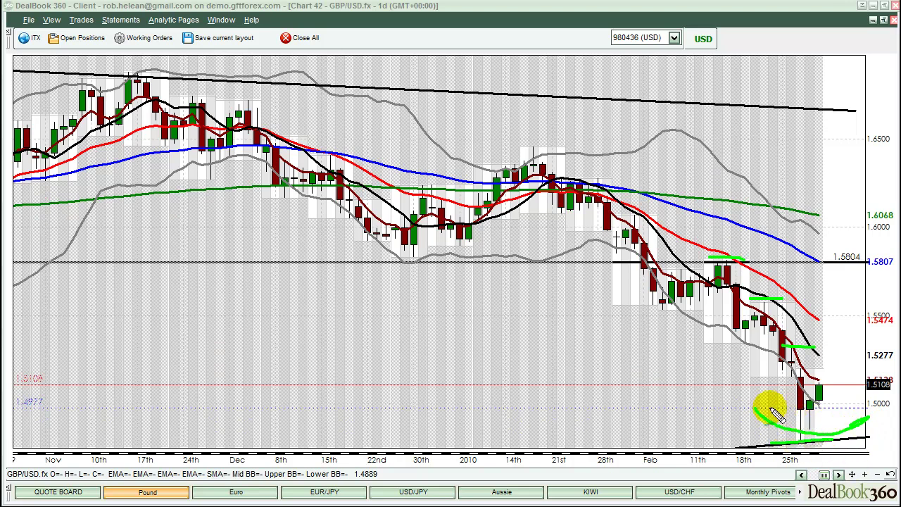
key("Escape")
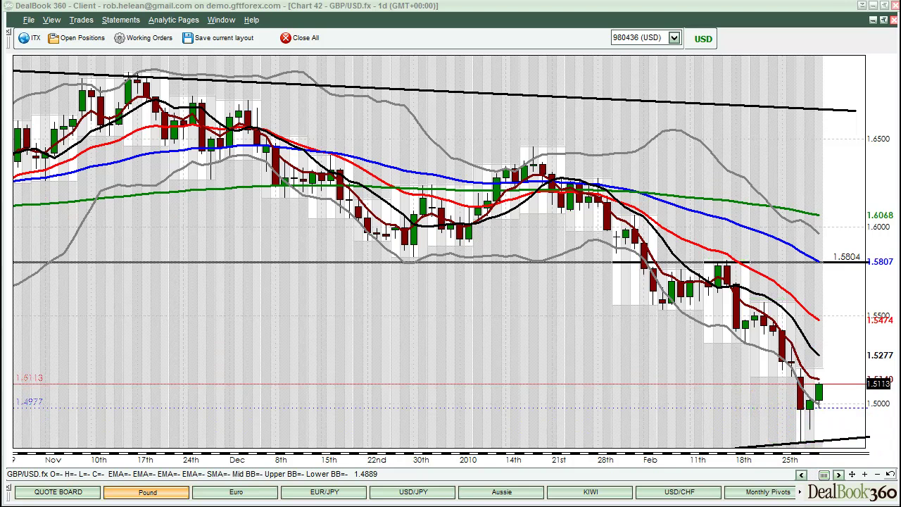
Step: Restore the side-by-side GBP/USD charts and sketch a decline, higher low and rally from the latest four-hour candle, with an up arrow at the higher low
left_click(884, 21)
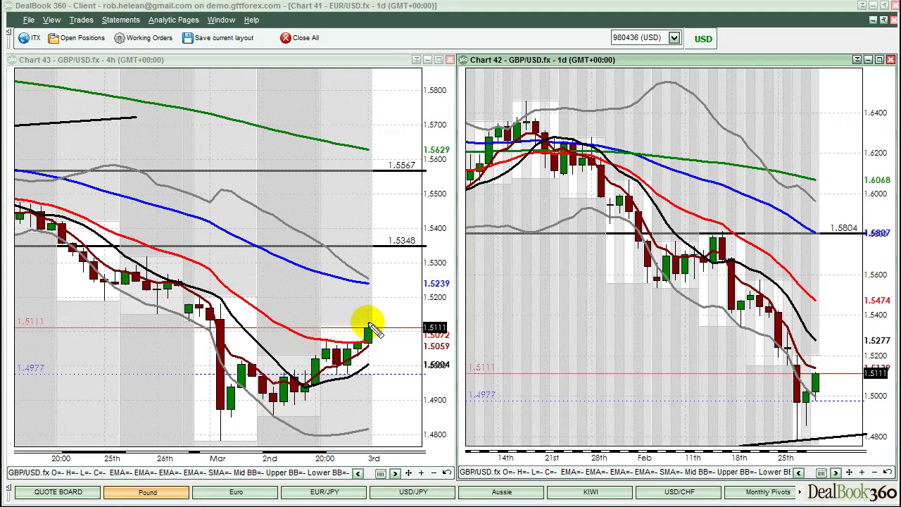
mouse_move(369, 325)
left_mouse_down()
mouse_move(388, 355)
mouse_move(398, 341)
mouse_move(422, 395)
mouse_move(502, 332)
mouse_move(502, 323)
left_mouse_up()
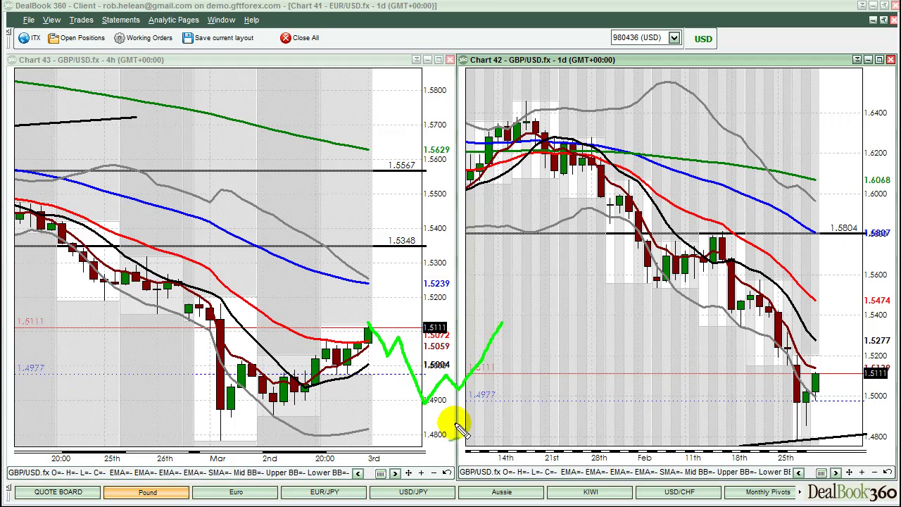
mouse_move(456, 427)
left_mouse_down()
mouse_move(468, 390)
mouse_move(446, 403)
left_mouse_up()
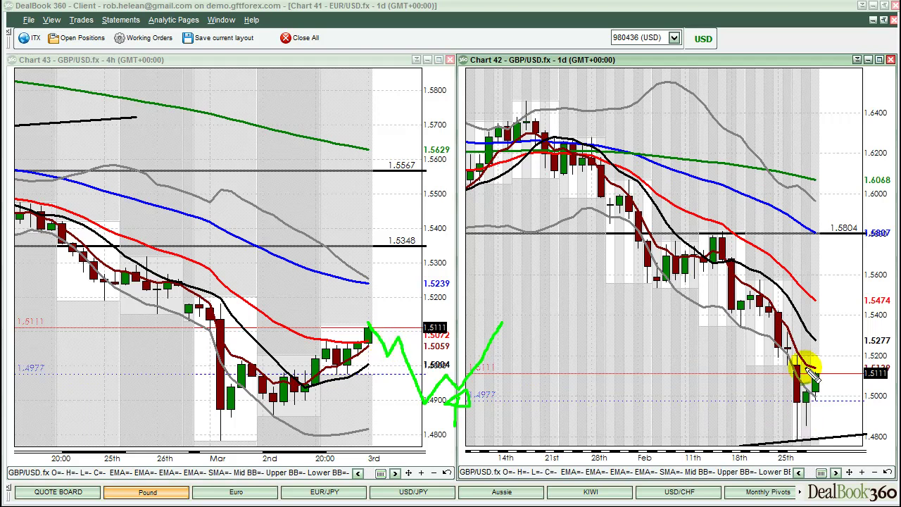
Step: Bracket the daily chart's range between the current price and the trendline low with a double-headed vertical arrow, and clear all annotations
left_click_drag(809, 369, 828, 377)
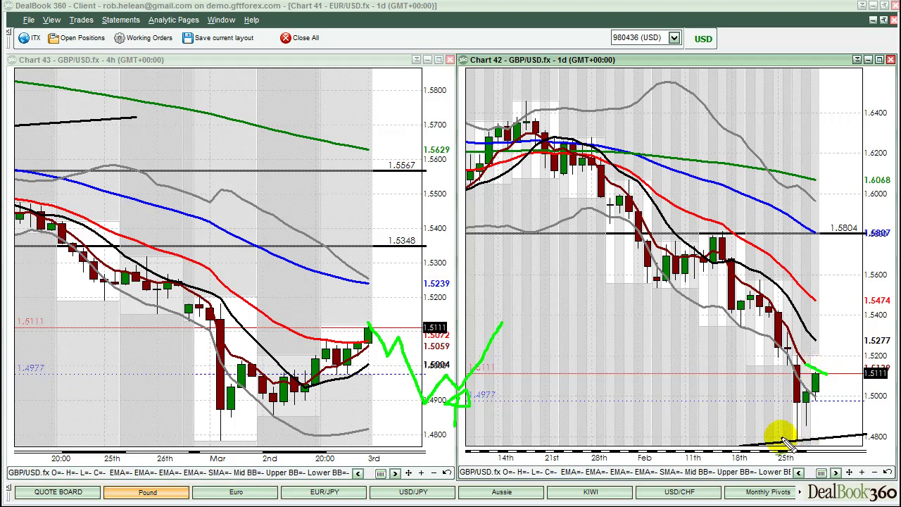
left_click_drag(782, 437, 824, 446)
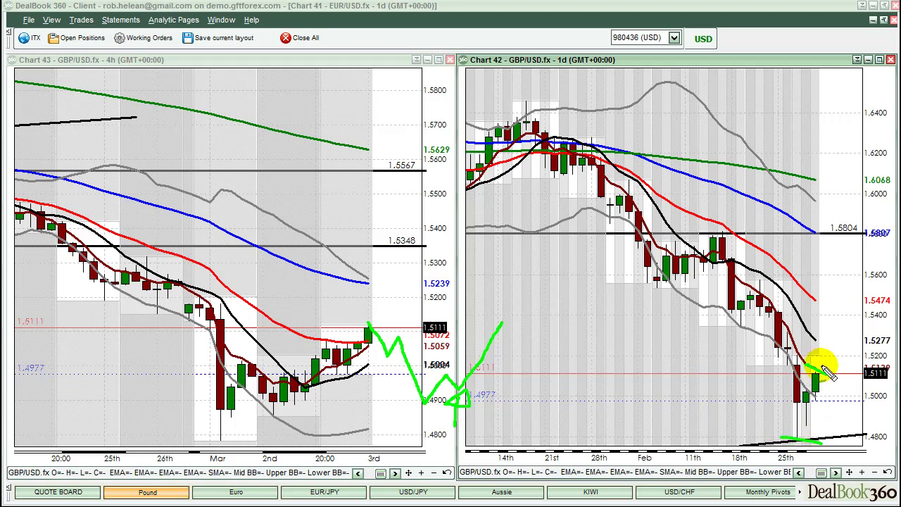
left_click_drag(823, 373, 827, 428)
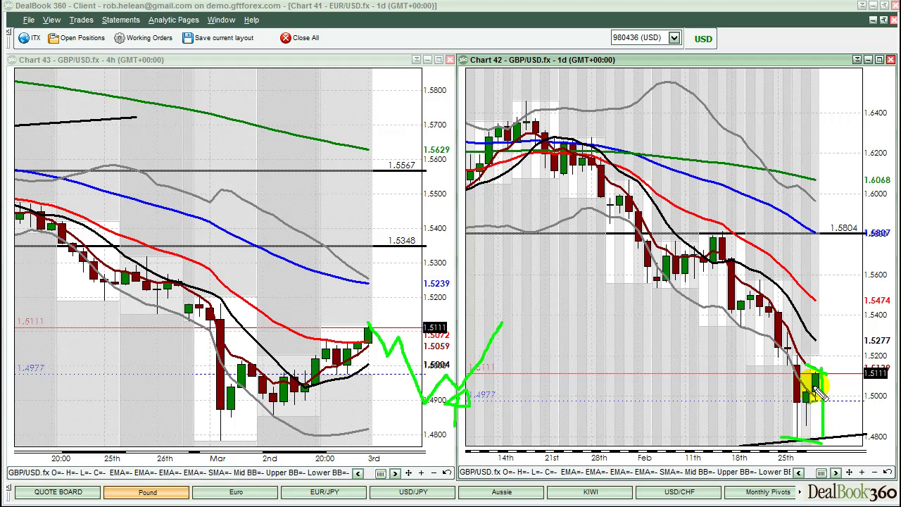
left_click_drag(813, 375, 832, 375)
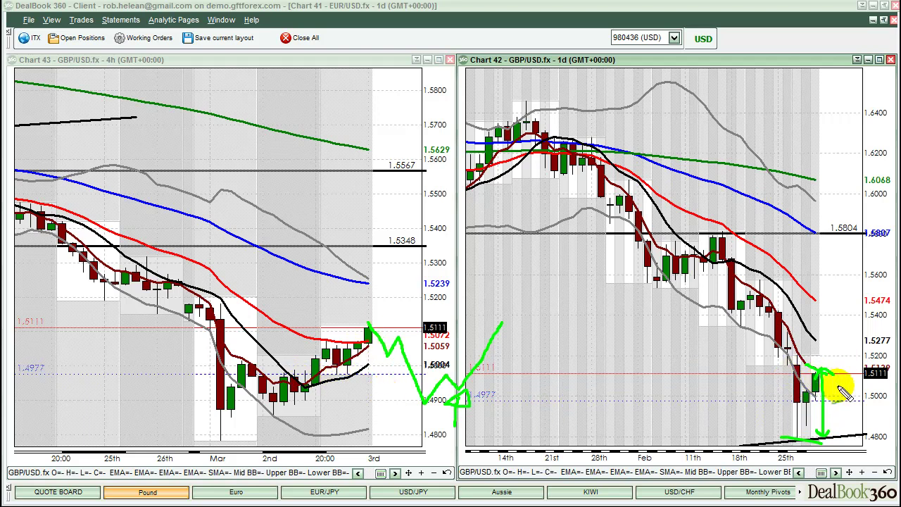
key("Escape")
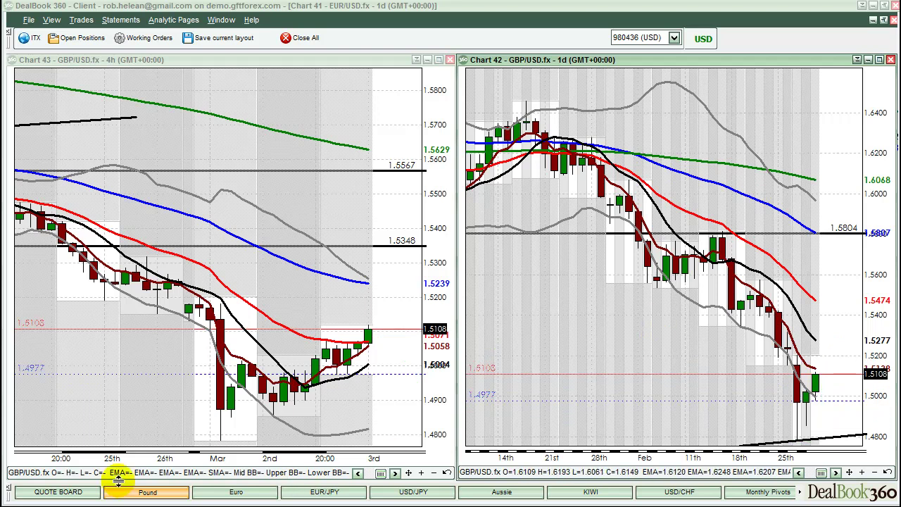
Step: Switch to the Quote Board layout and sketch a dip and an arrowed rally from the latest candle on the Chart 45 GBP/USD pivot chart
left_click(80, 494)
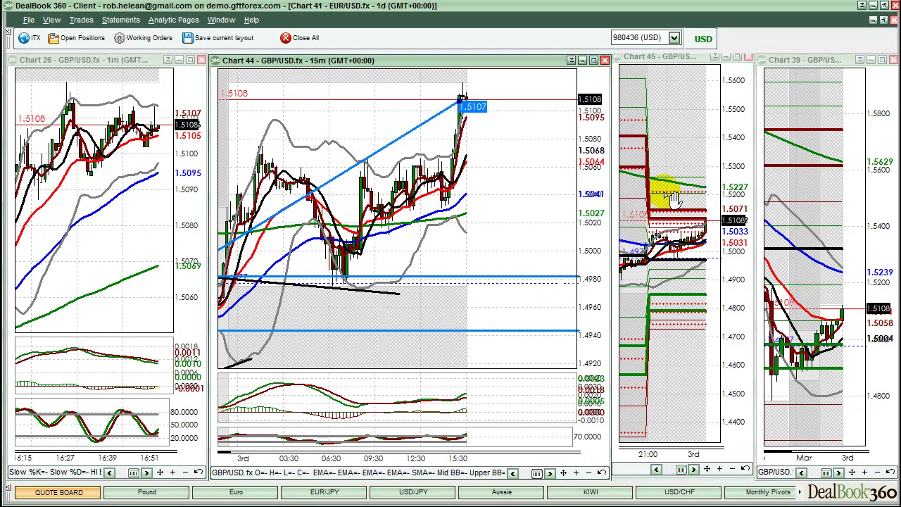
left_click(721, 468)
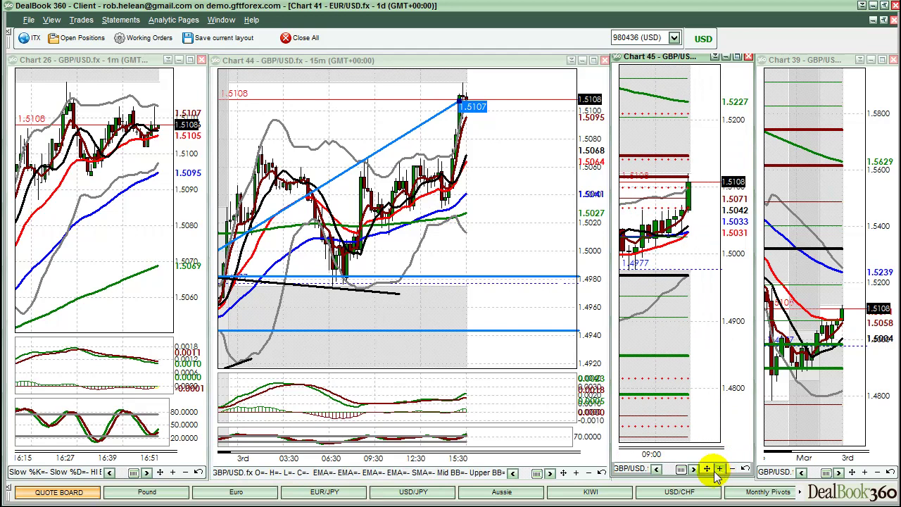
left_click(656, 468)
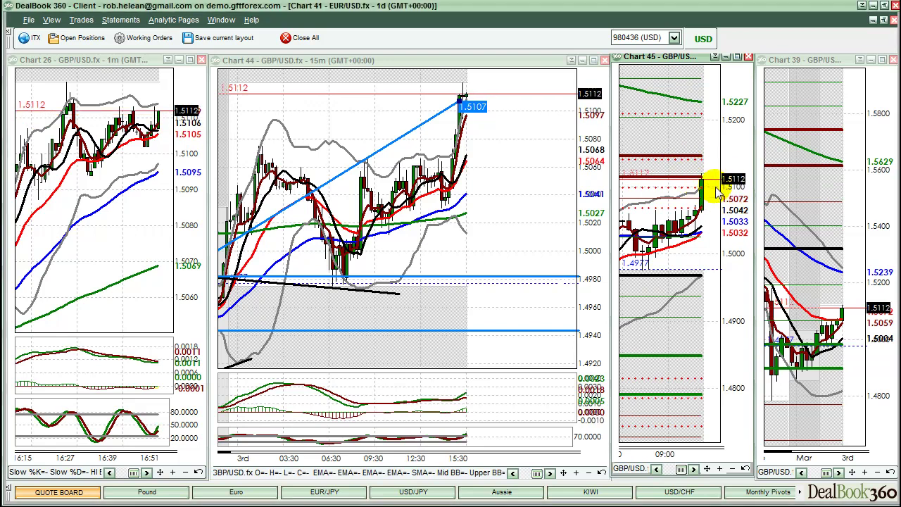
left_click(733, 468)
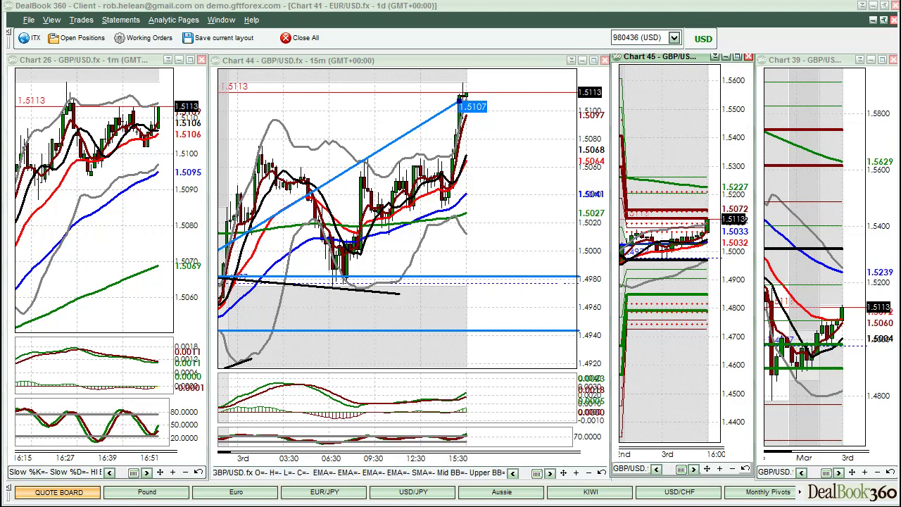
mouse_move(688, 216)
left_mouse_down()
mouse_move(738, 221)
mouse_move(717, 227)
mouse_move(723, 257)
mouse_move(764, 186)
mouse_move(740, 191)
left_mouse_up()
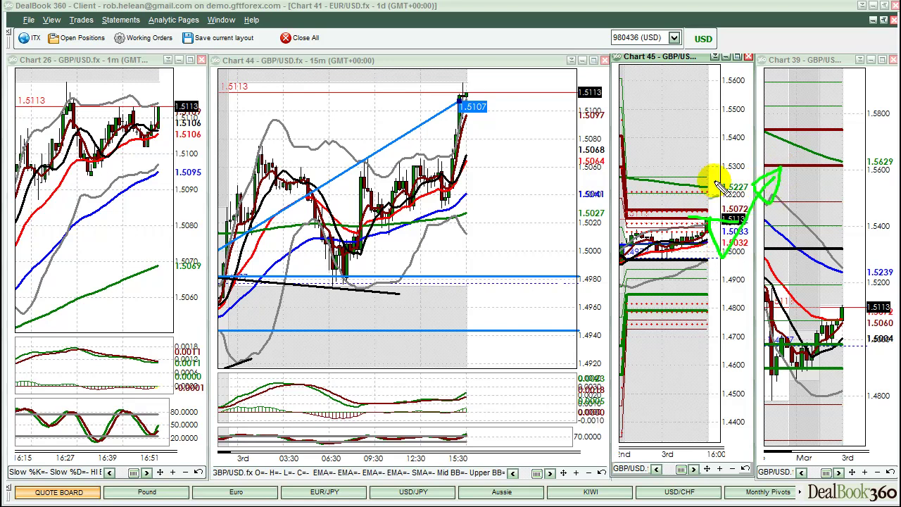